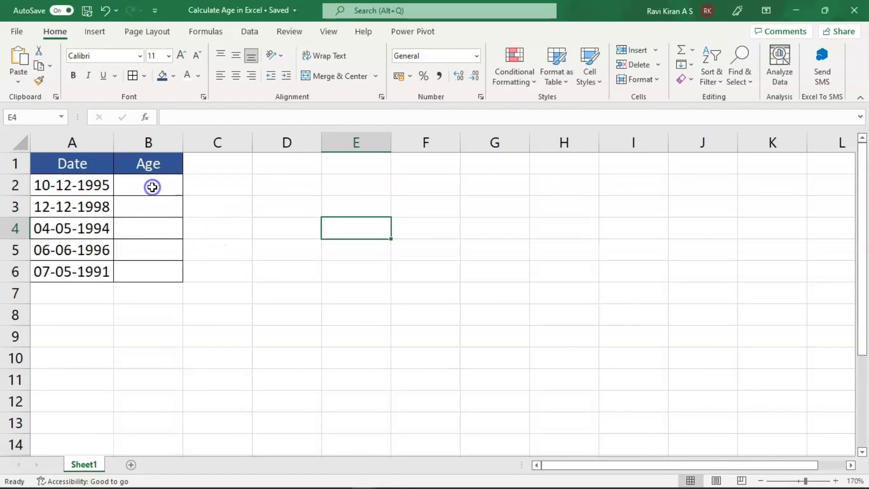
# Select B2 beside the 10-12-1995 birth date and begin a formula with =.
pyautogui.click(152, 187)
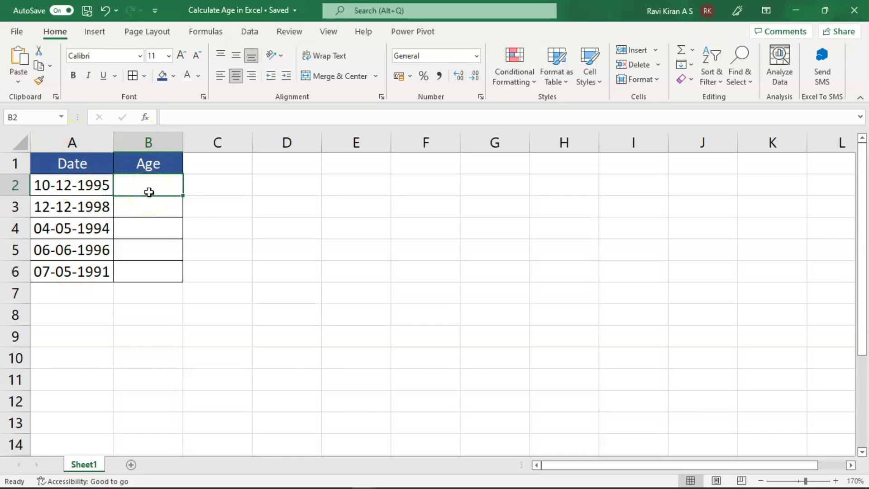
pyautogui.click(149, 192)
pyautogui.click(149, 192)
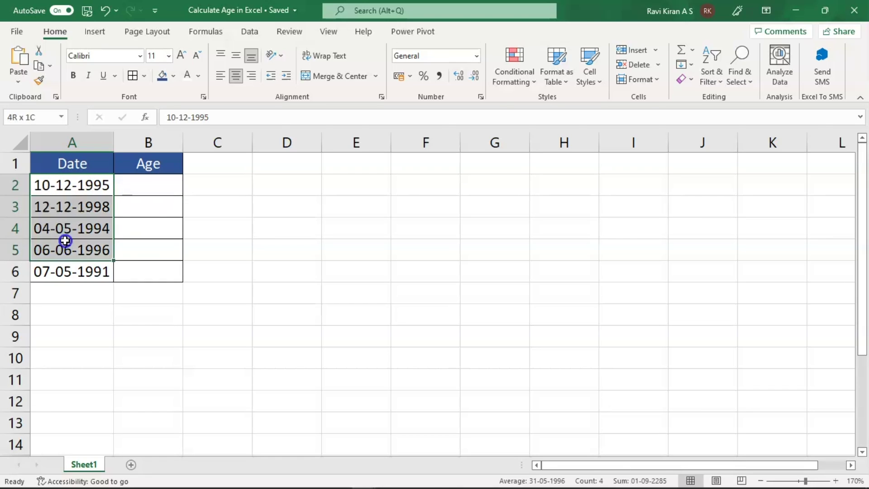
pyautogui.moveTo(68, 185); pyautogui.dragTo(68, 272)
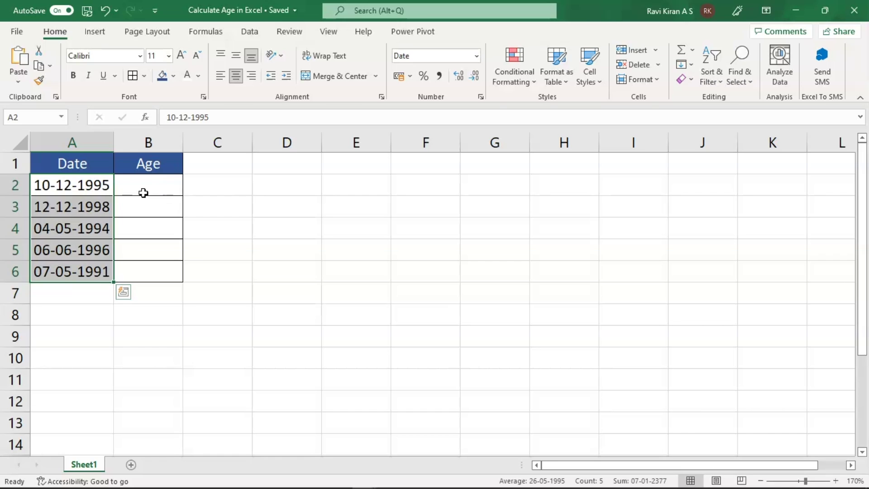
pyautogui.click(143, 193)
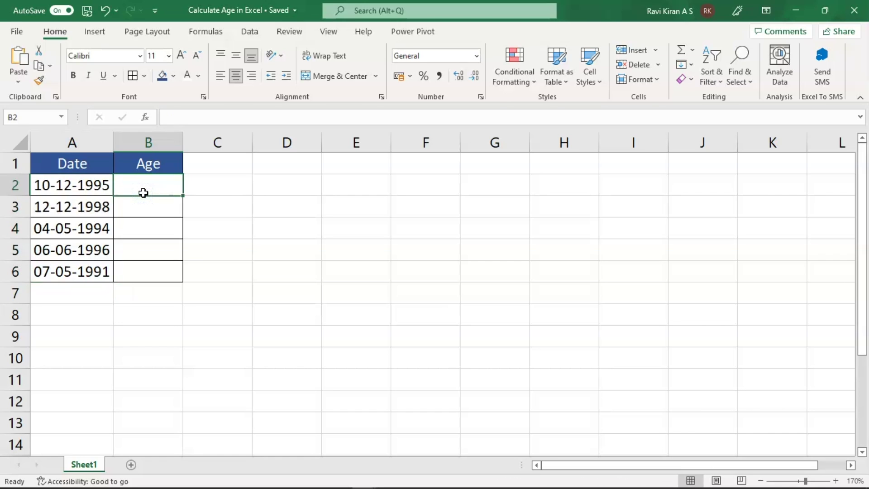
pyautogui.write('=')
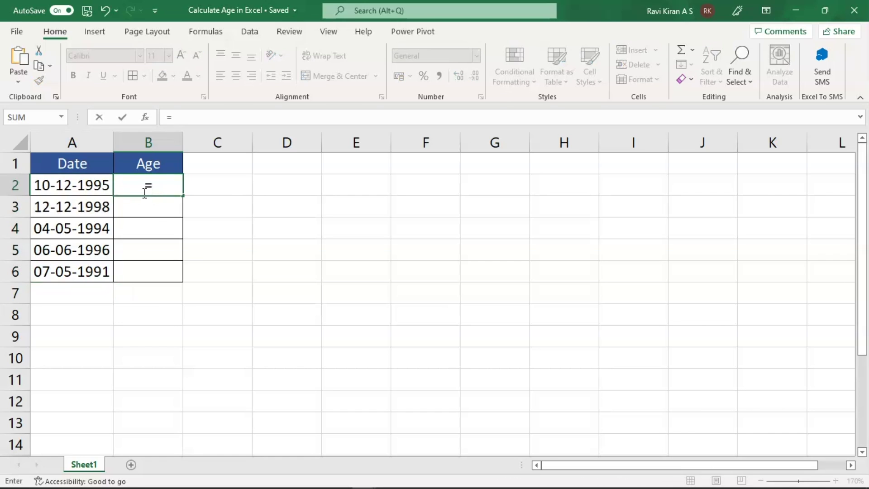
pyautogui.write('date')
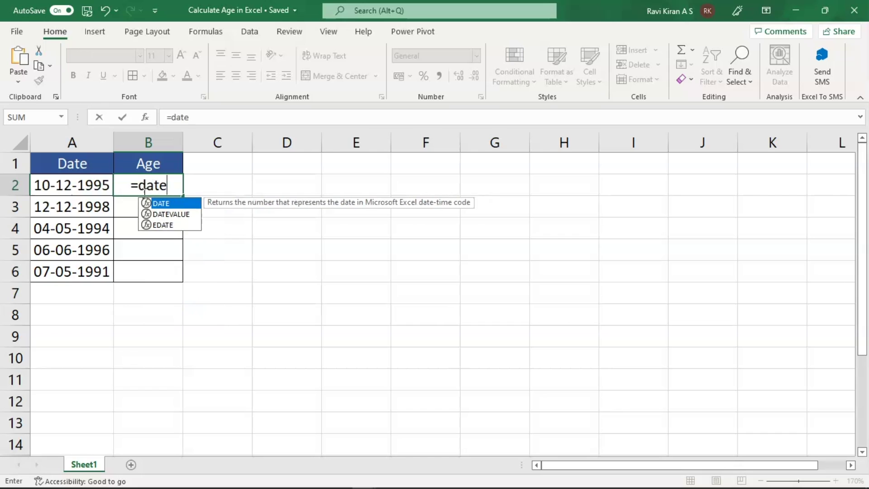
pyautogui.write('dif')
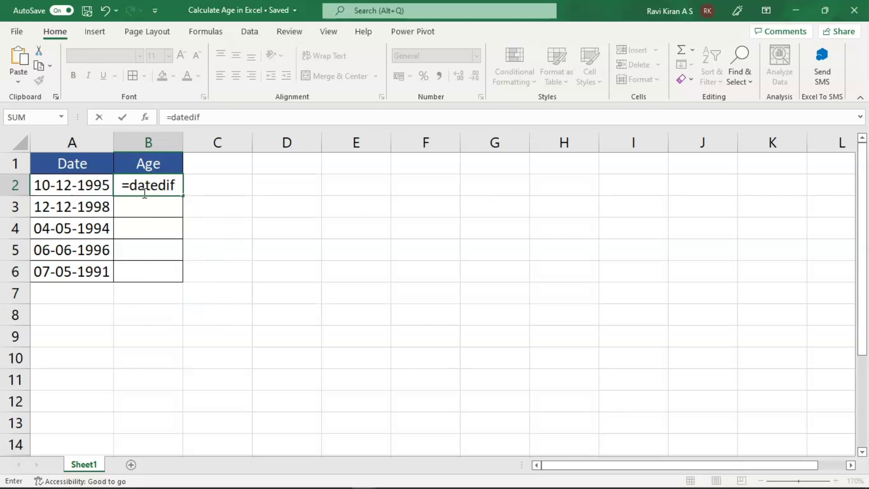
pyautogui.write('(')
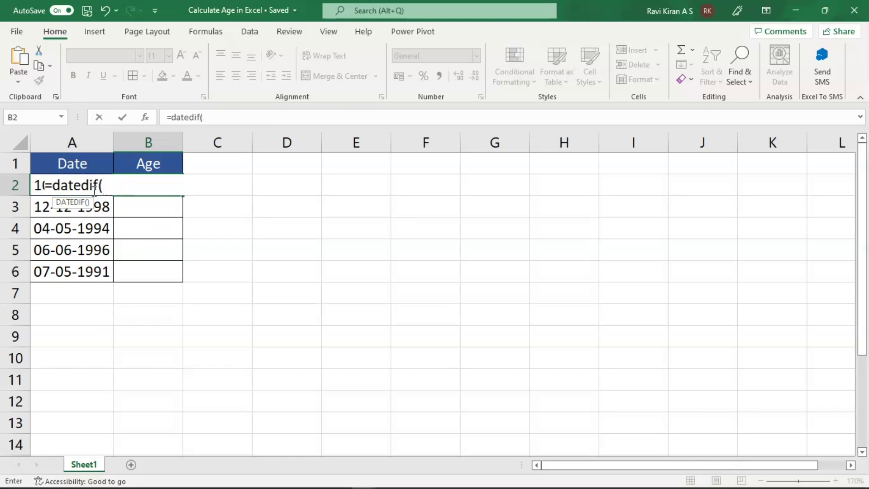
# Enter =DATEDIF(A2,TODAY(),"") in B2, which returns a #NUM! error.
pyautogui.click(35, 184)
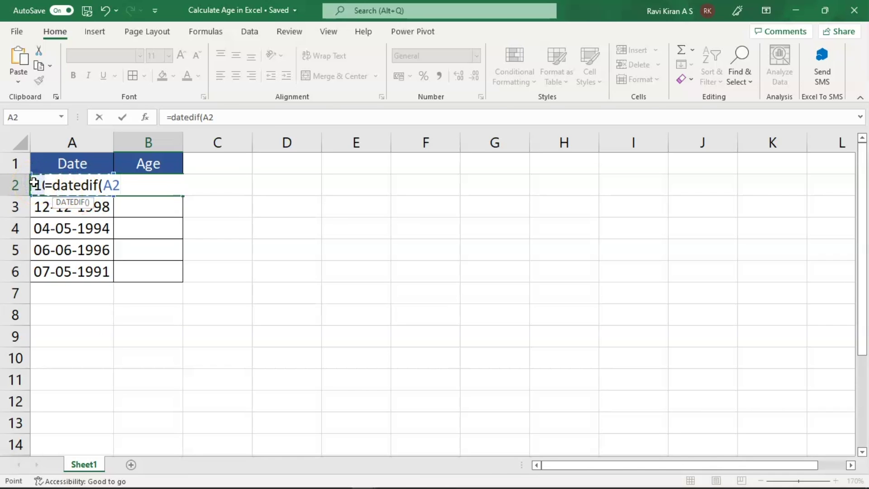
pyautogui.write(',')
pyautogui.write('T')
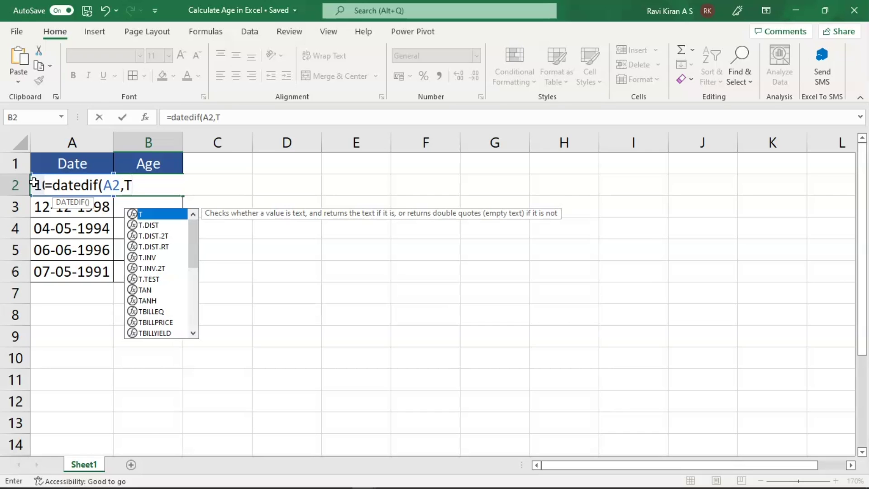
pyautogui.write('ooda')
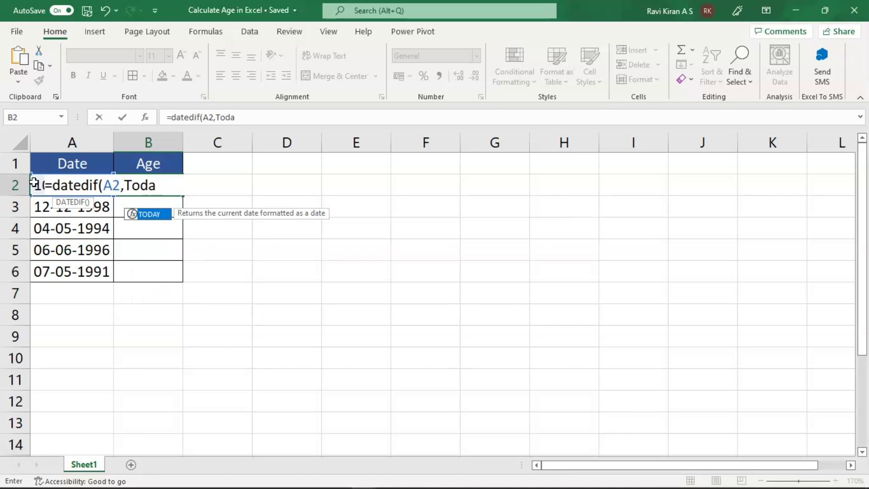
pyautogui.press('Tab')
pyautogui.write(')')
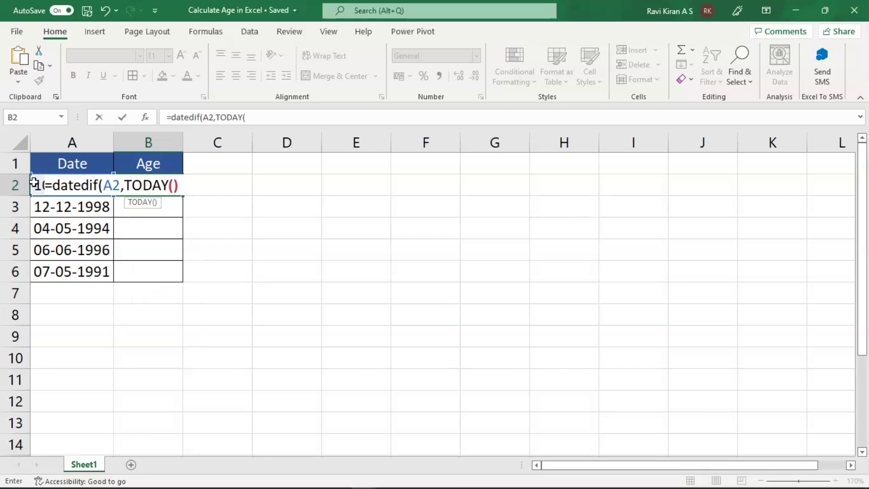
pyautogui.write(',')
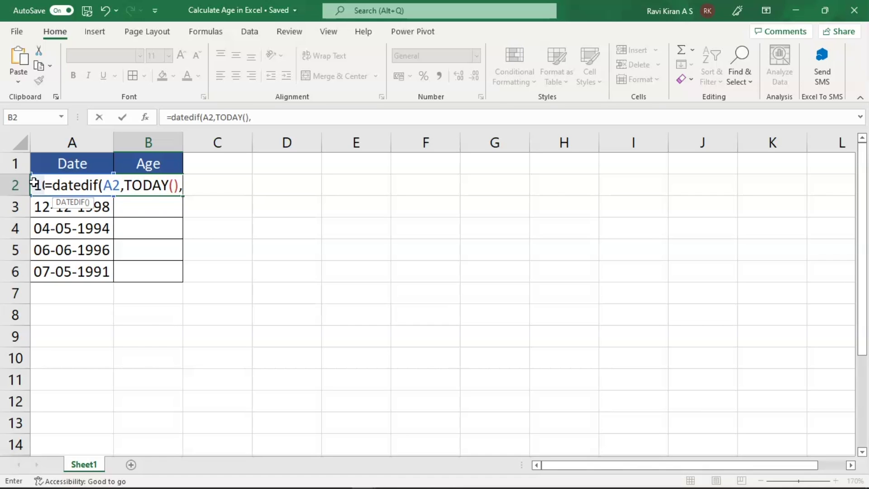
pyautogui.write('""')
pyautogui.press('Return')
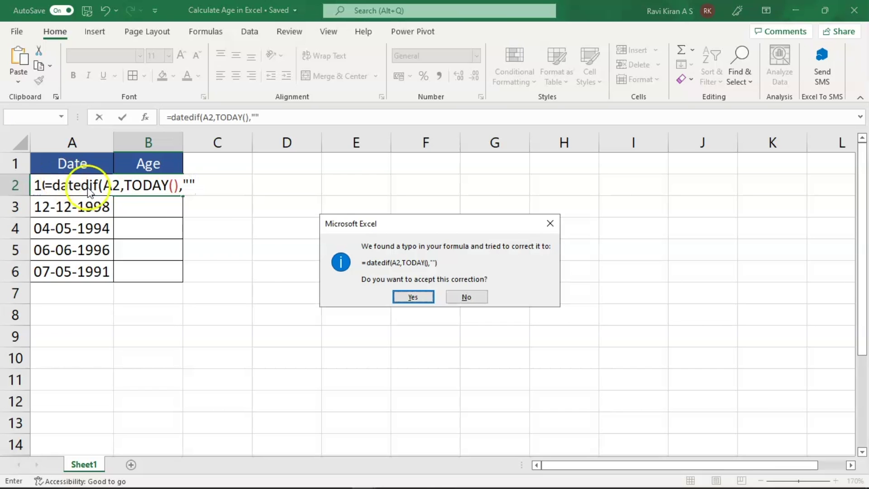
# Accept the correction and set the DATEDIF unit to "y" so B2 shows age 26.
pyautogui.click(417, 299)
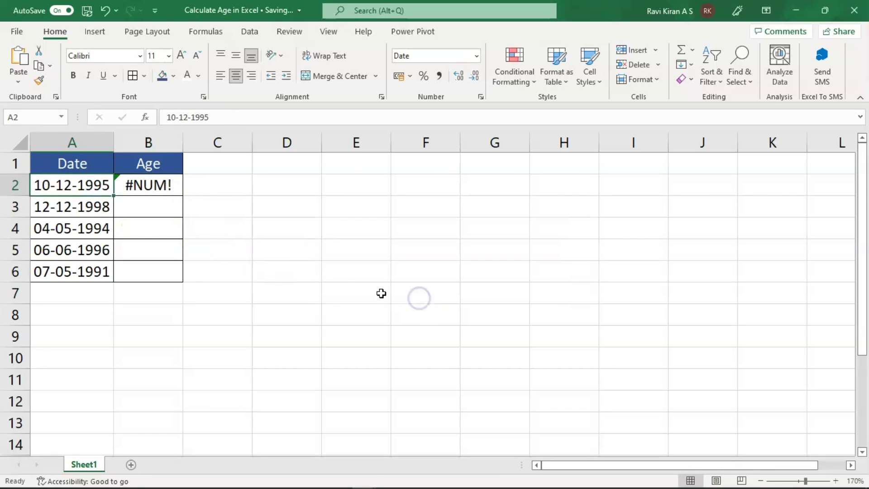
pyautogui.click(143, 188)
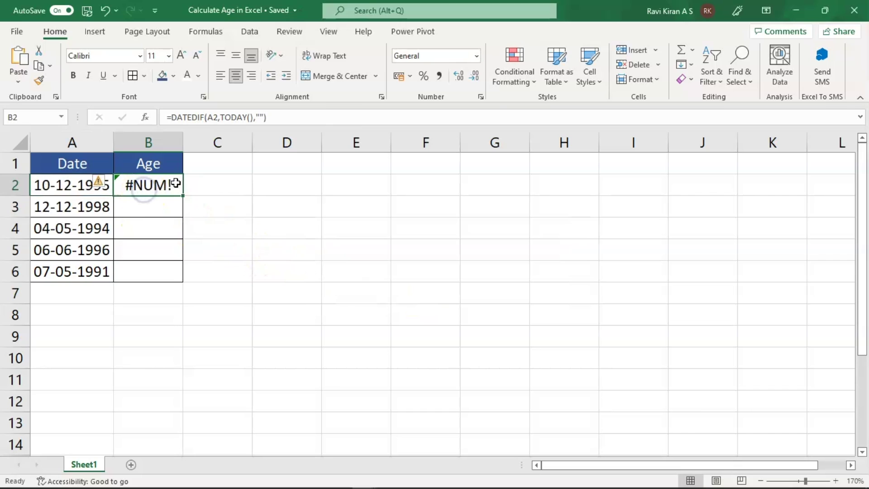
pyautogui.doubleClick(149, 184)
pyautogui.click(197, 182)
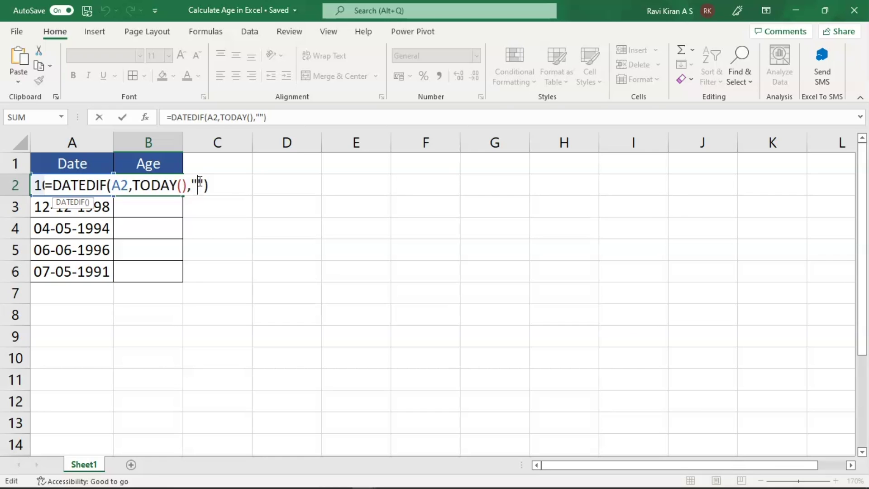
pyautogui.write('d')
pyautogui.press('BackSpace')
pyautogui.write('m')
pyautogui.press('BackSpace')
pyautogui.write('y')
pyautogui.press('Return')
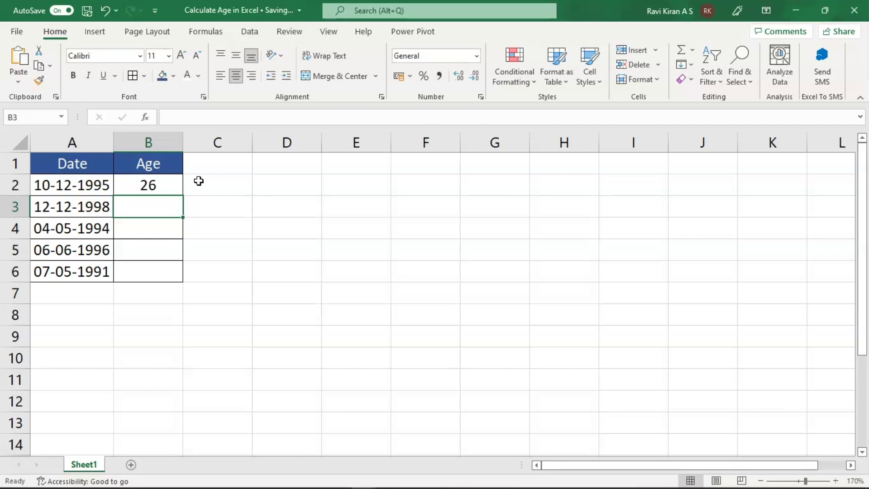
# Fill the age formula down to B6, giving 26, 23, 28, 25 and 31.
pyautogui.click(174, 184)
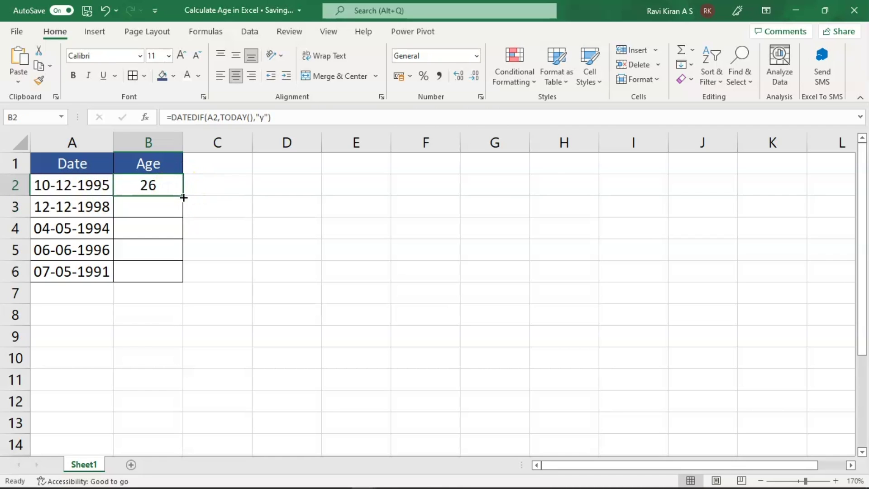
pyautogui.moveTo(182, 196); pyautogui.dragTo(183, 279)
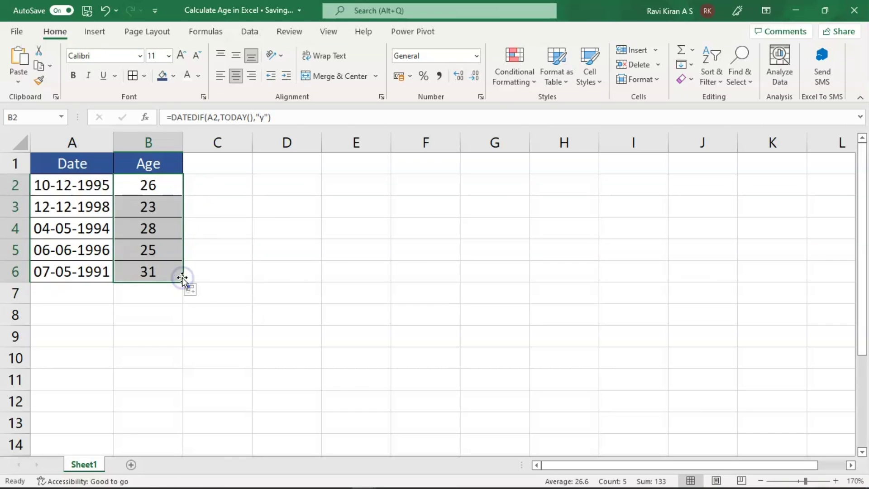
pyautogui.click(139, 323)
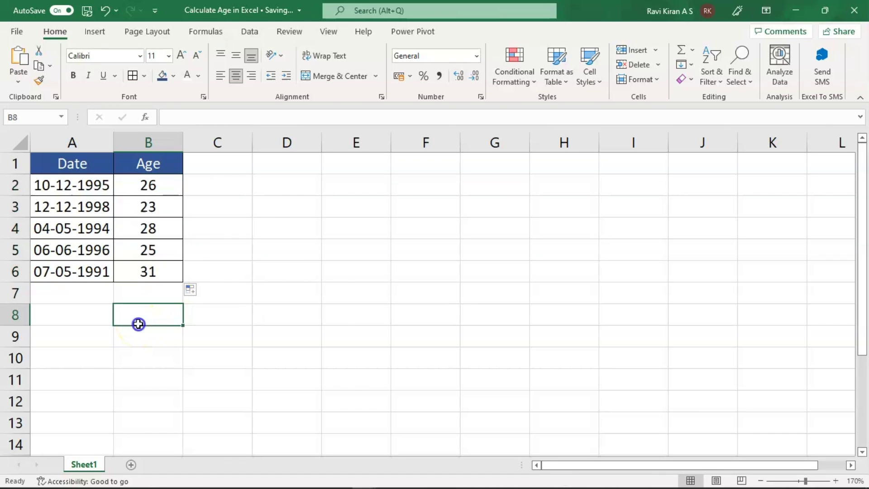